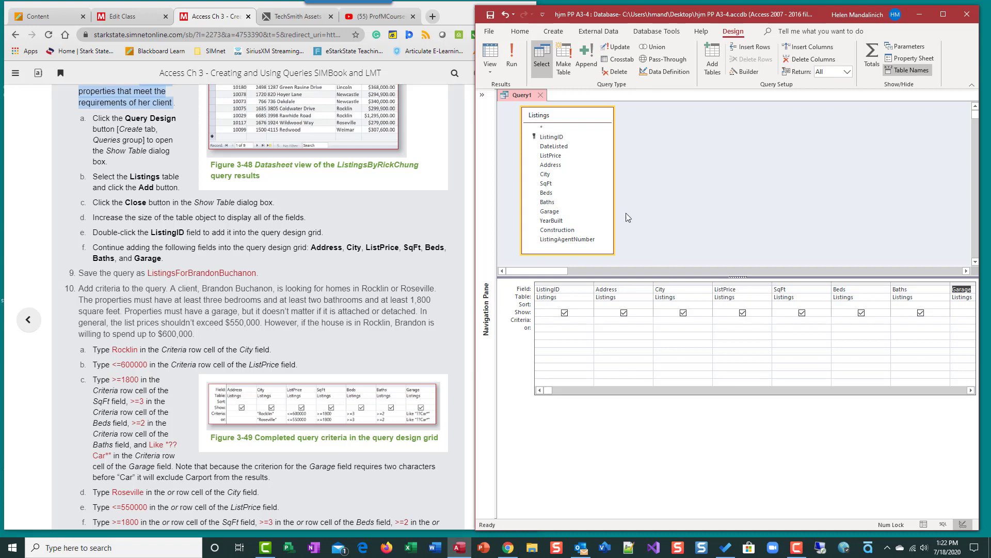
pyautogui.click(916, 282)
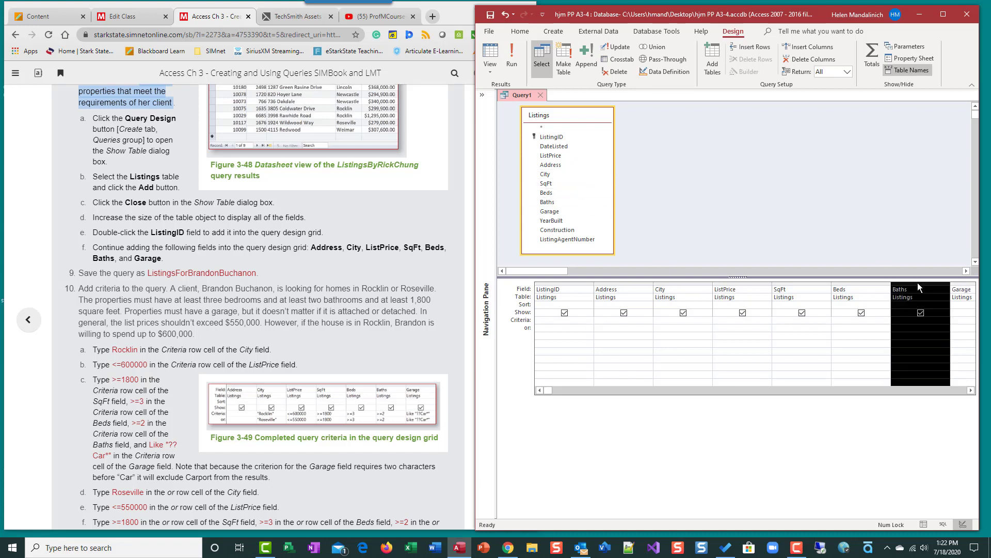
pyautogui.rightClick(917, 283)
pyautogui.click(855, 284)
pyautogui.click(856, 283)
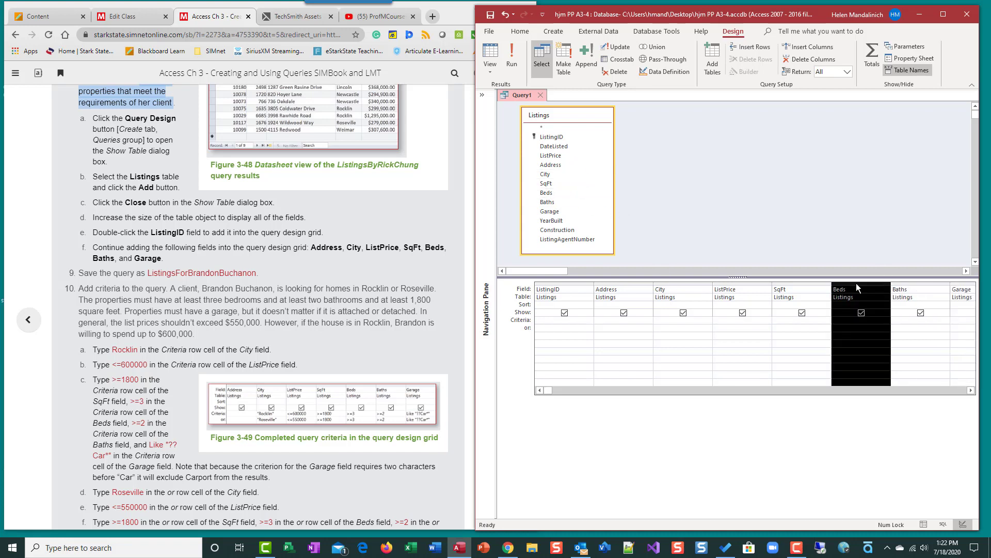
pyautogui.rightClick(856, 282)
pyautogui.press('Escape')
pyautogui.press('Delete')
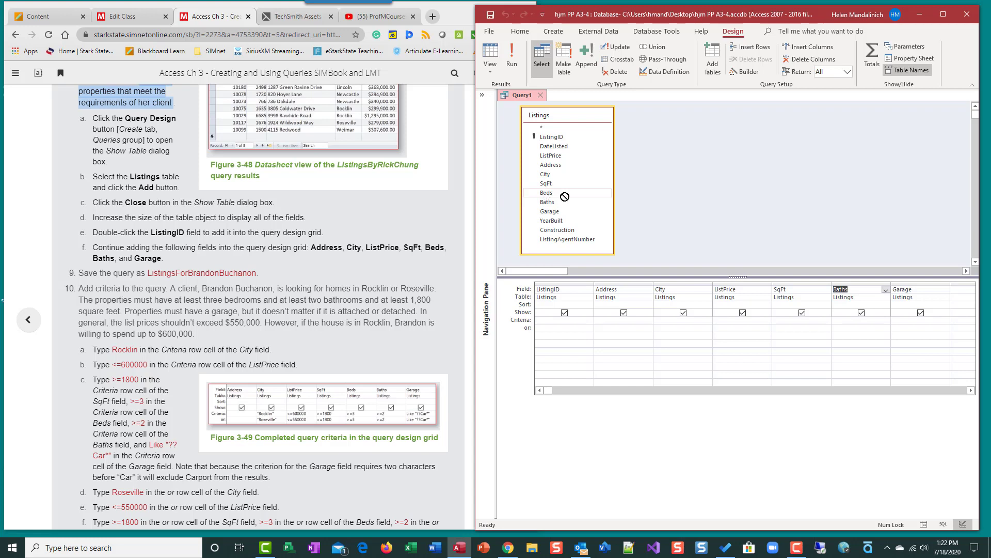
pyautogui.moveTo(561, 195); pyautogui.dragTo(833, 292)
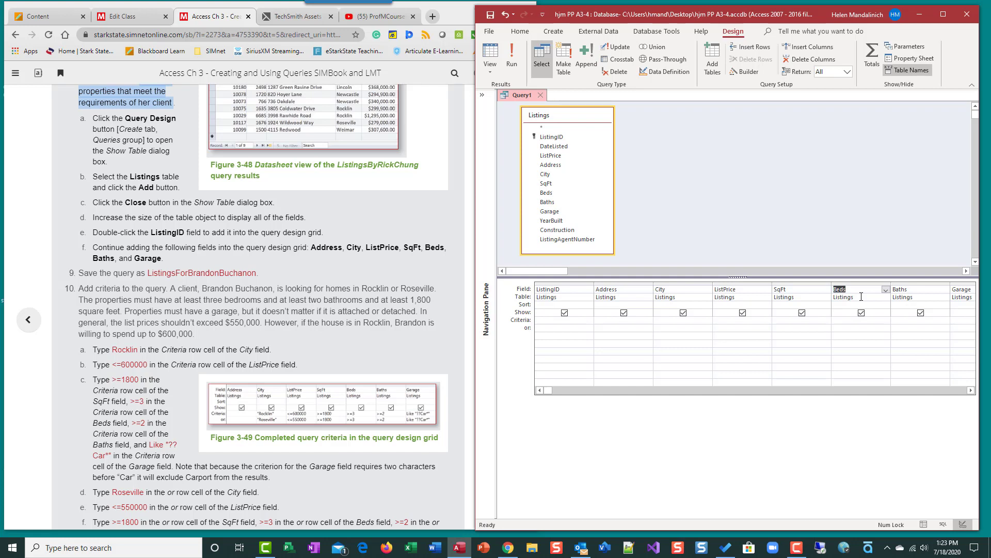
pyautogui.click(490, 16)
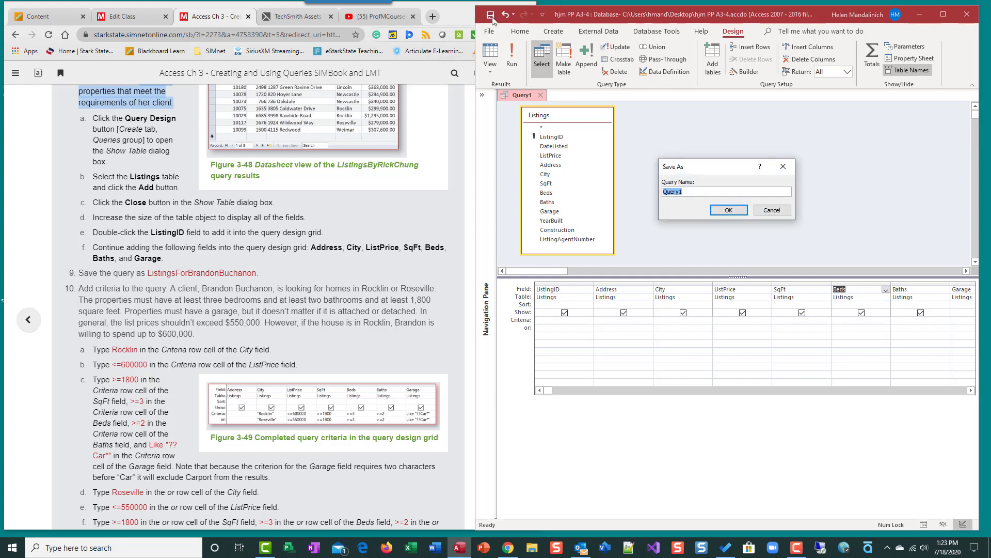
pyautogui.write('Listing')
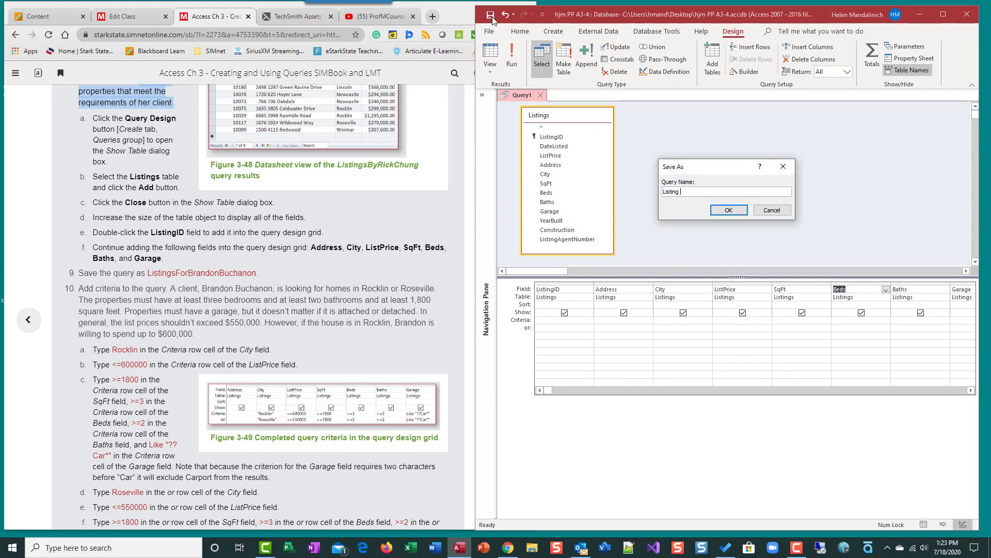
pyautogui.write('sF')
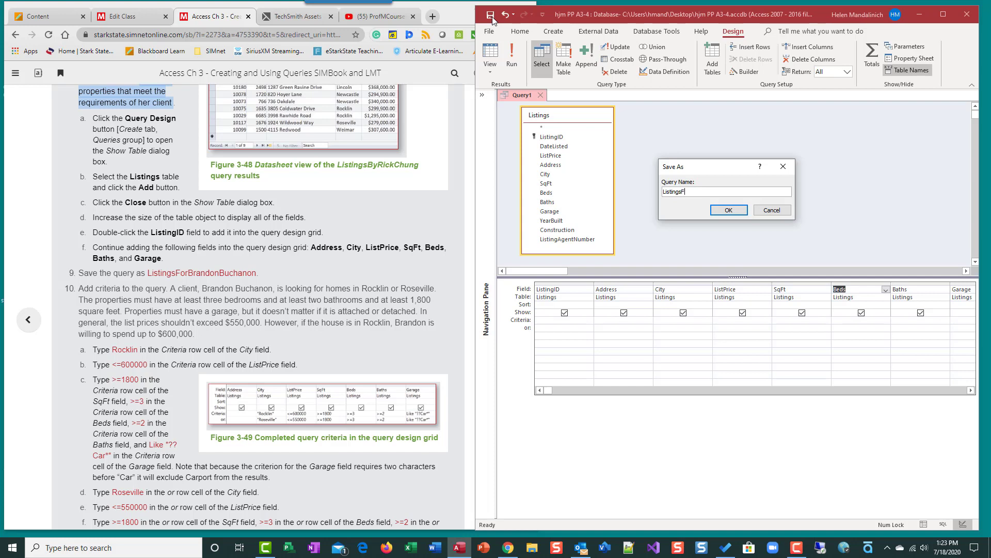
pyautogui.write('or ')
pyautogui.press('Return')
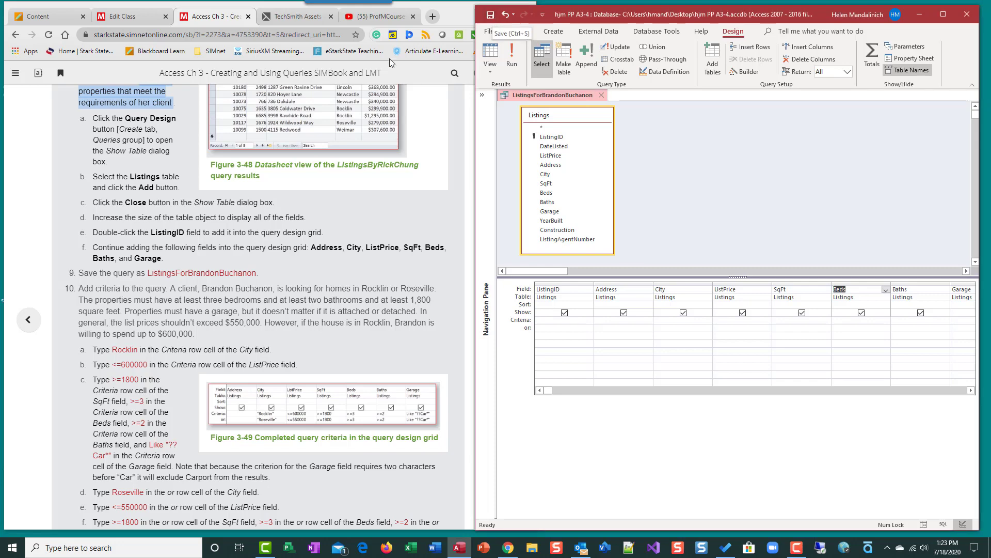
pyautogui.scroll(-2, 328, 323)
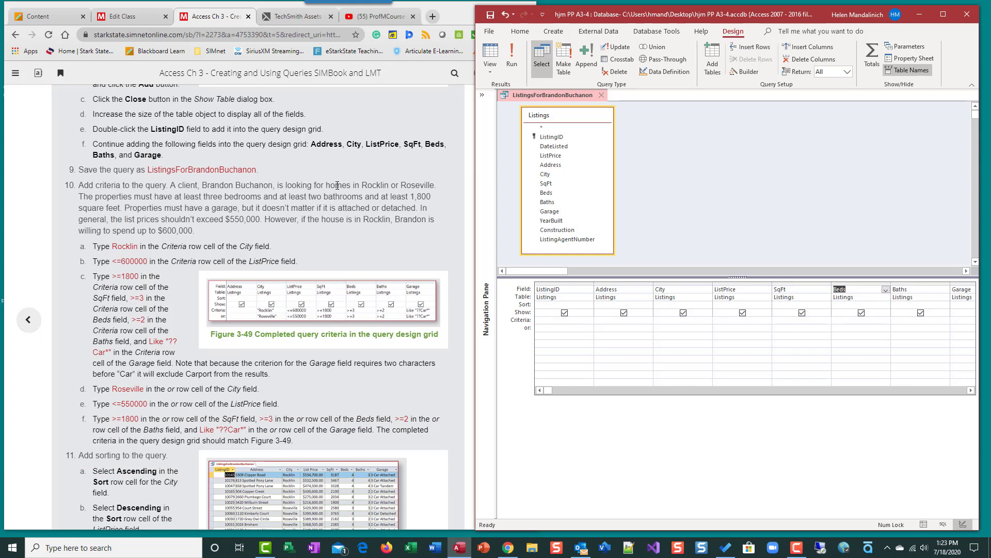
# Step: Highlight the Rocklin or Roseville, three-bedroom and two-bathroom requirements in step 10
pyautogui.moveTo(362, 182); pyautogui.dragTo(436, 185)
pyautogui.click(372, 184)
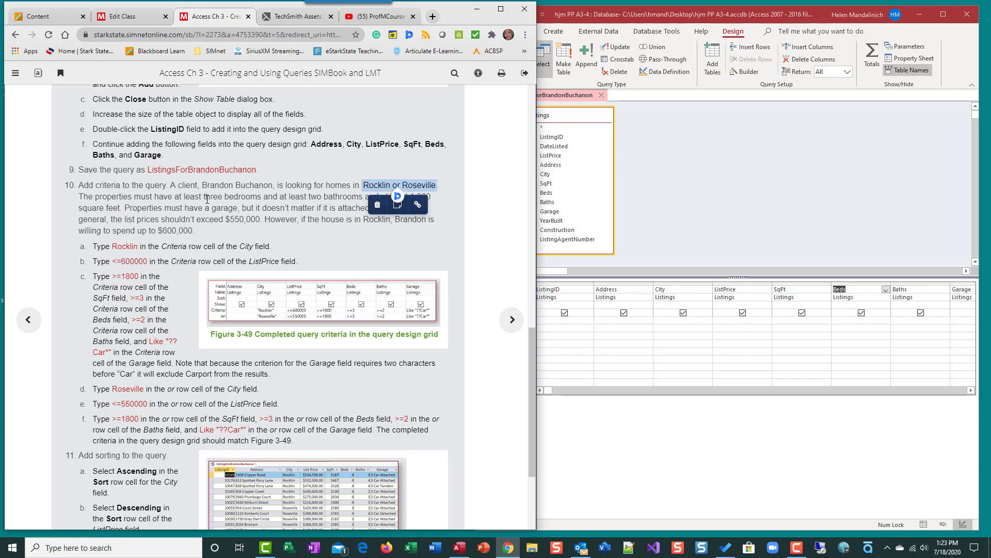
pyautogui.moveTo(204, 197); pyautogui.dragTo(261, 197)
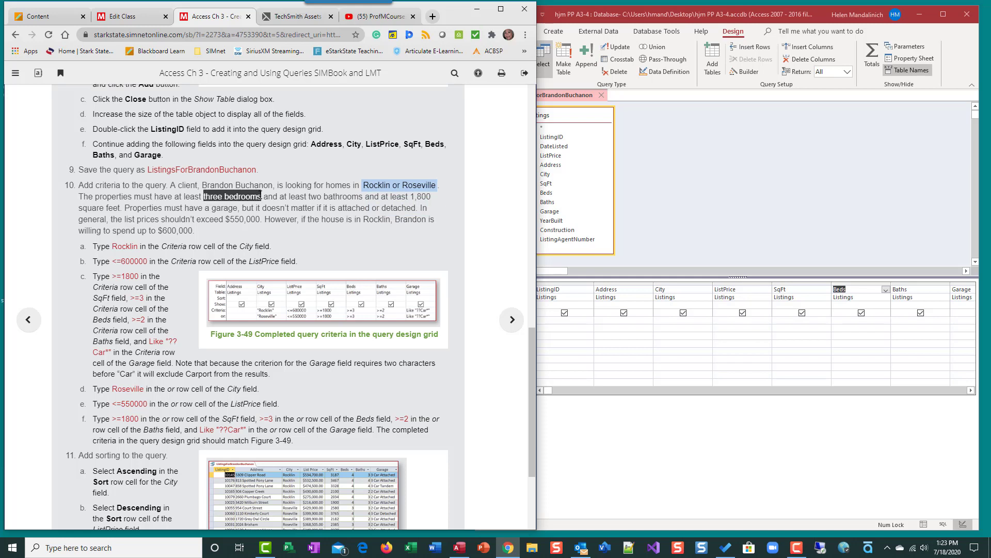
pyautogui.moveTo(175, 198); pyautogui.dragTo(266, 198)
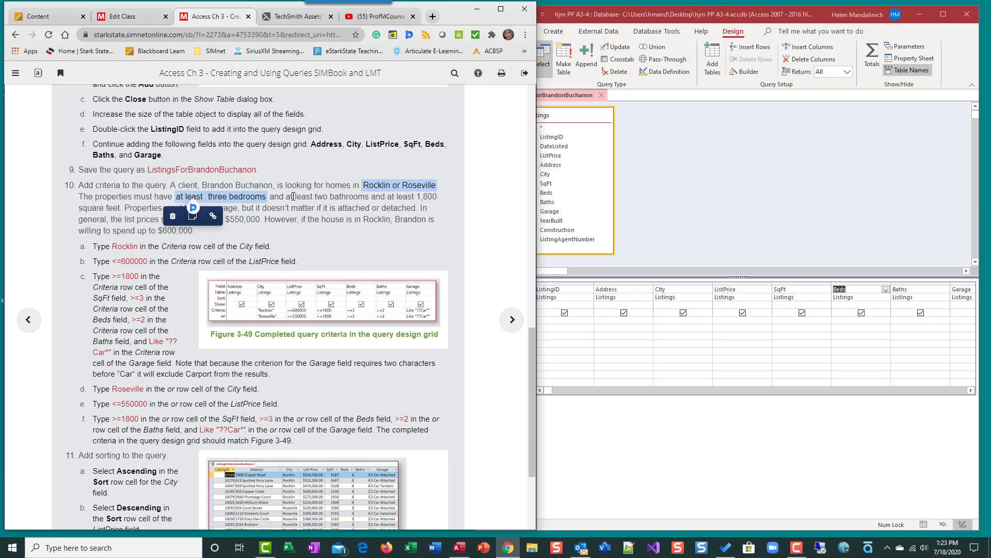
pyautogui.doubleClick(291, 196)
pyautogui.moveTo(323, 199)
pyautogui.mouseDown()
pyautogui.moveTo(449, 206)
pyautogui.moveTo(120, 211)
pyautogui.mouseUp()
pyautogui.click(329, 208)
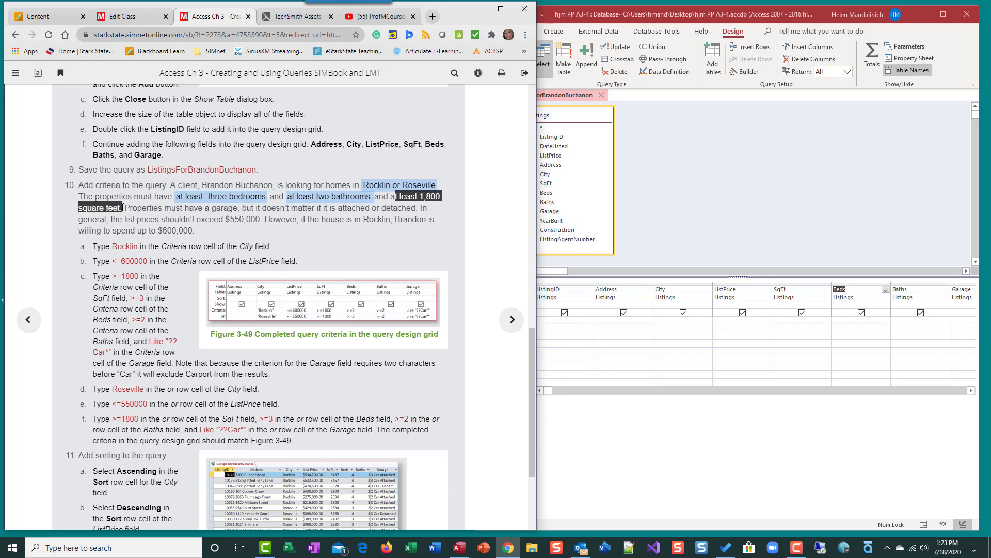
# Step: Highlight the 1,800 square feet, garage, $550,000 and $600,000 price requirements
pyautogui.click(216, 211)
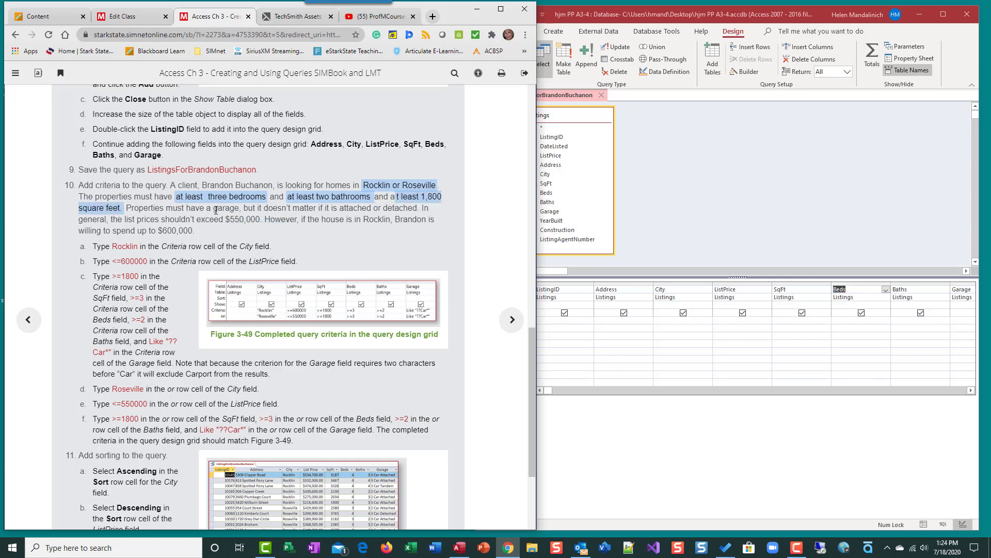
pyautogui.moveTo(214, 209); pyautogui.dragTo(240, 206)
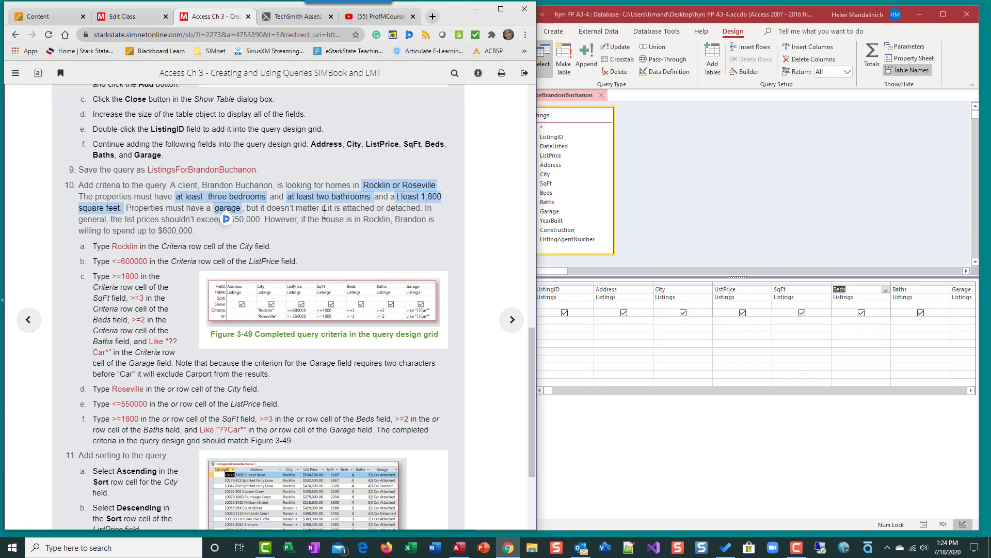
pyautogui.click(345, 250)
pyautogui.moveTo(197, 219); pyautogui.dragTo(262, 220)
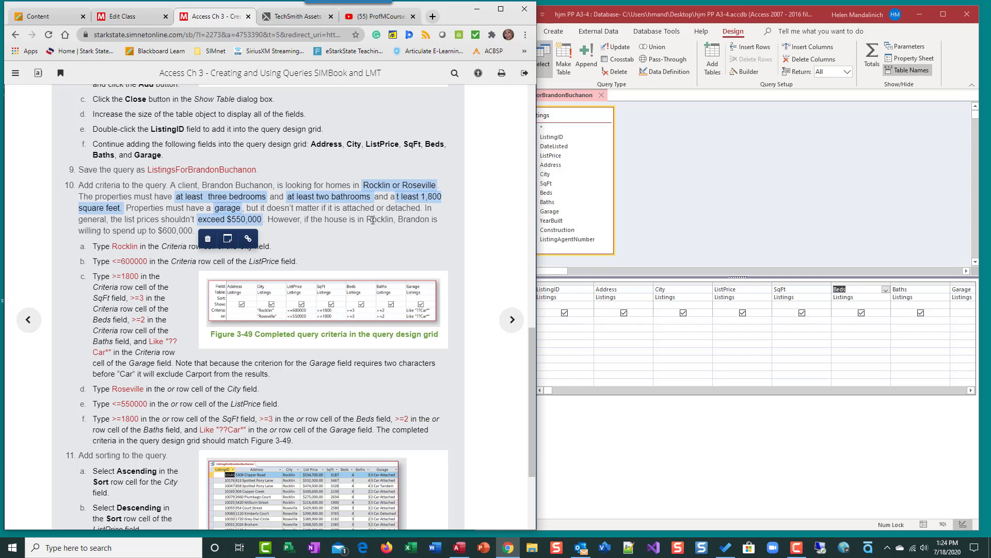
pyautogui.moveTo(366, 218); pyautogui.dragTo(397, 219)
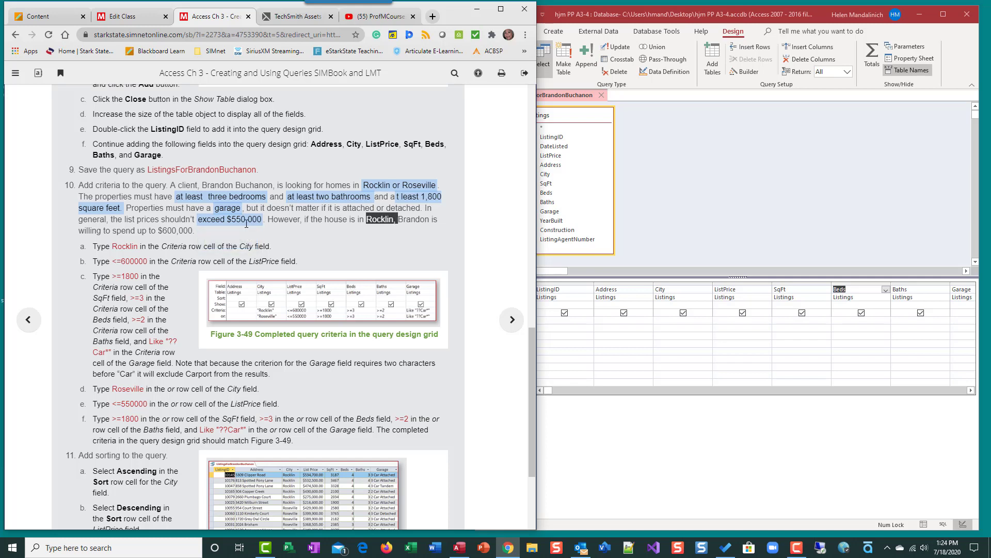
pyautogui.moveTo(157, 230); pyautogui.dragTo(209, 231)
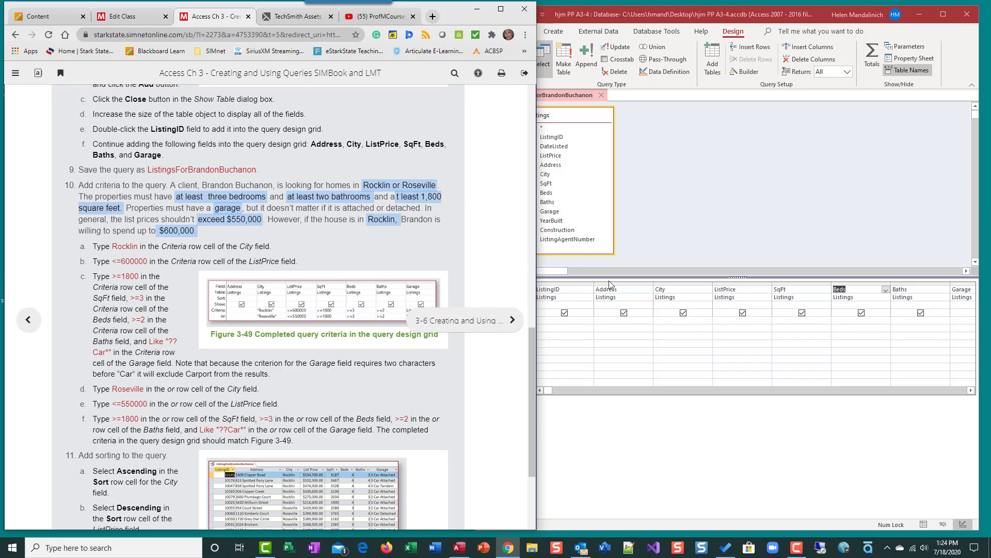
# Step: Enter Rocklin as the City criterion and Roseville on the or row
pyautogui.click(664, 324)
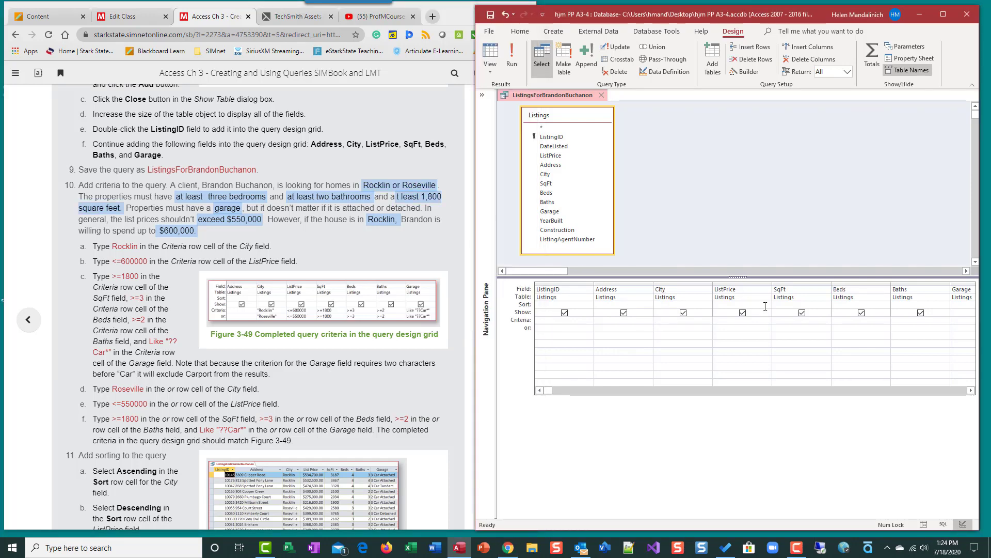
pyautogui.write('Rocklin')
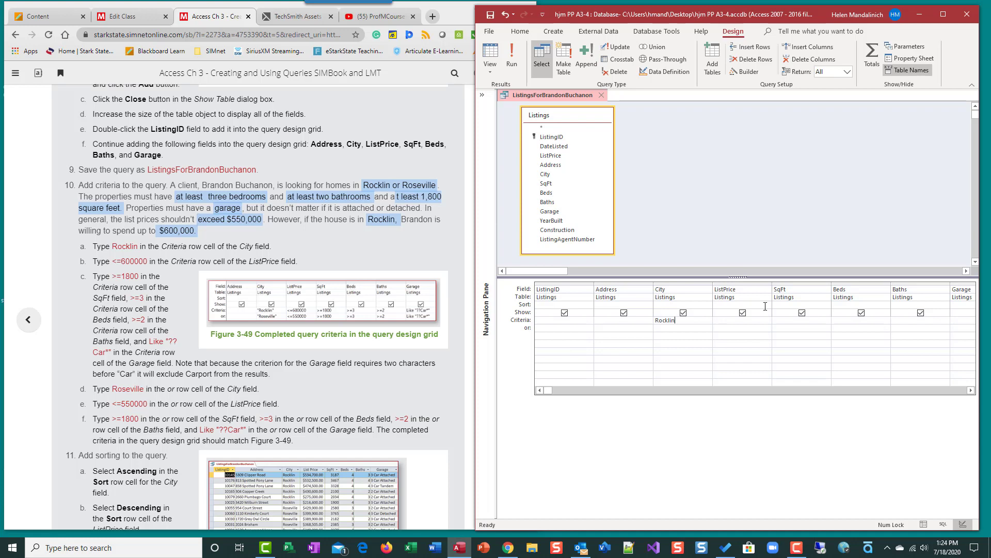
pyautogui.press('Tab')
pyautogui.write('Ros')
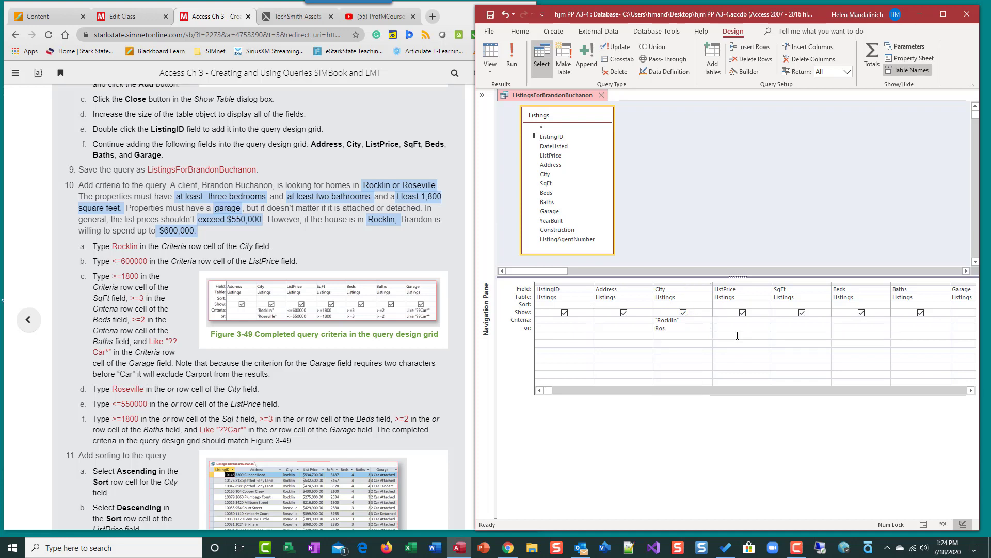
pyautogui.write('eville')
pyautogui.press('Tab')
# Step: Run the query to list the 26 Rocklin or Roseville listings
pyautogui.click(516, 44)
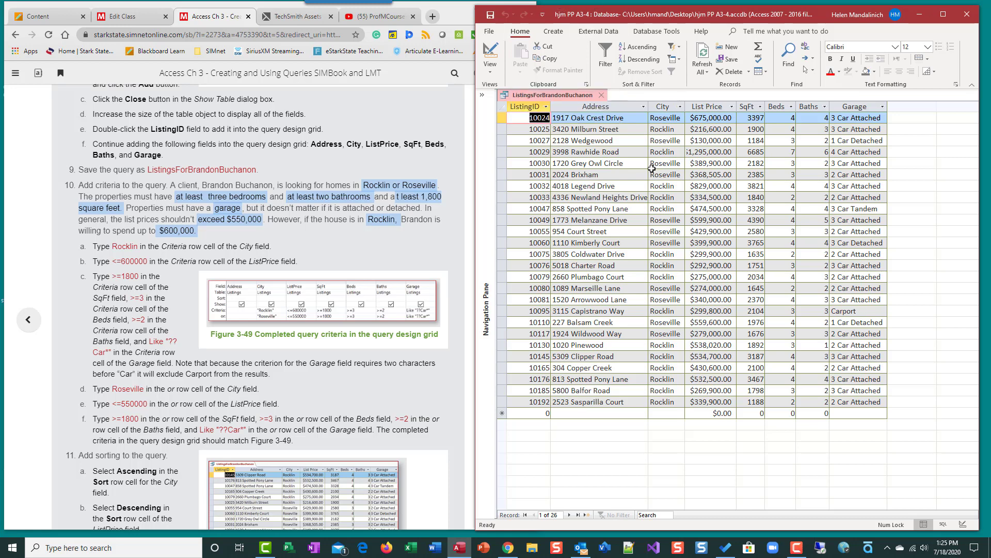
# Step: Require at least 3 beds with a >=3 criterion and run the query
pyautogui.click(491, 54)
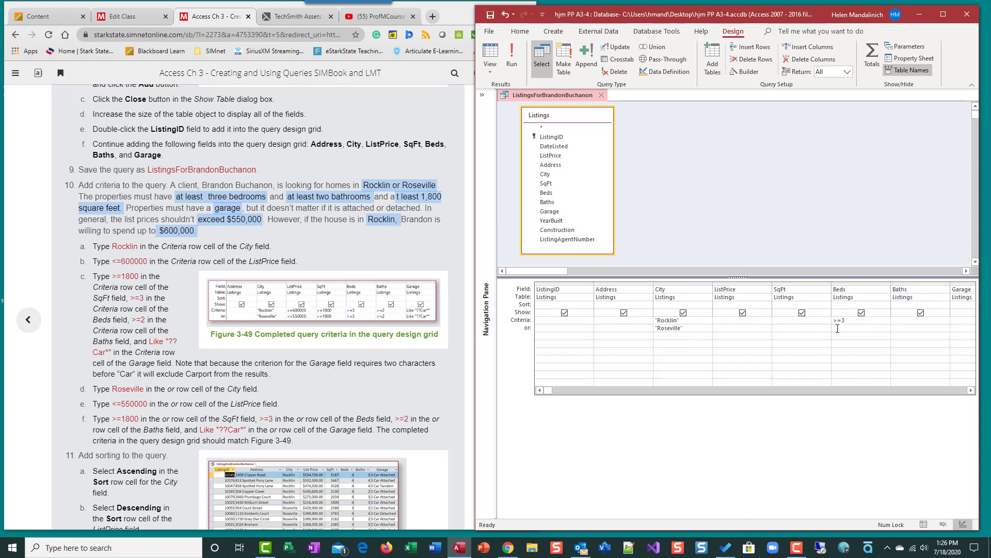
pyautogui.write('>=3')
pyautogui.hotkey('shift', 'Home')
pyautogui.press('Delete')
pyautogui.write('>=3')
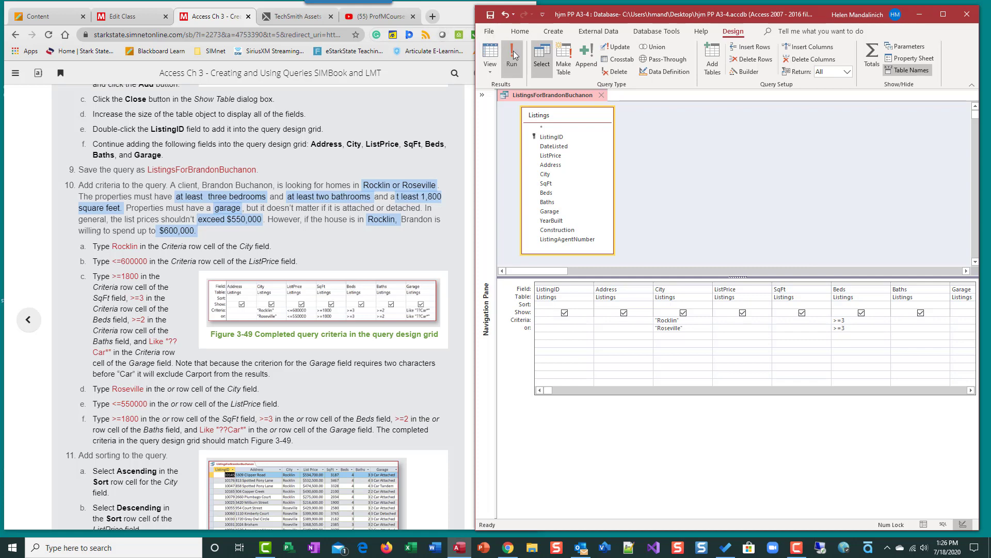
pyautogui.click(513, 55)
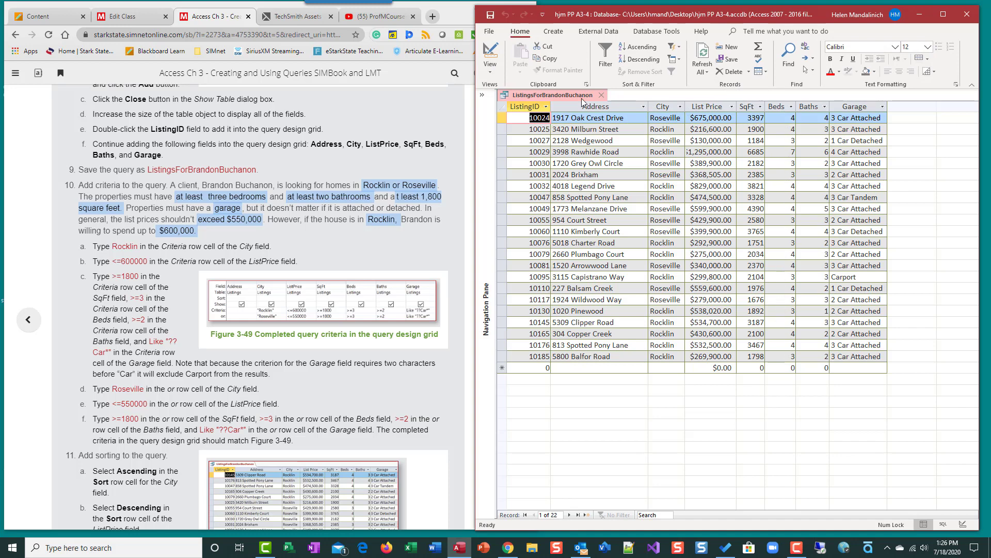
# Step: Add a Baths criterion of >=2 and rerun, narrowing results to 21 records
pyautogui.click(490, 53)
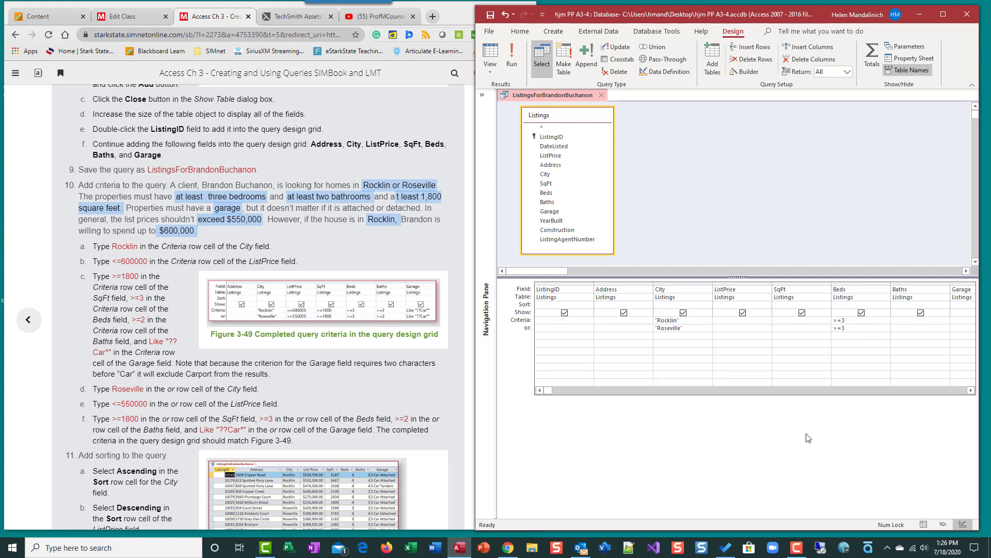
pyautogui.click(971, 391)
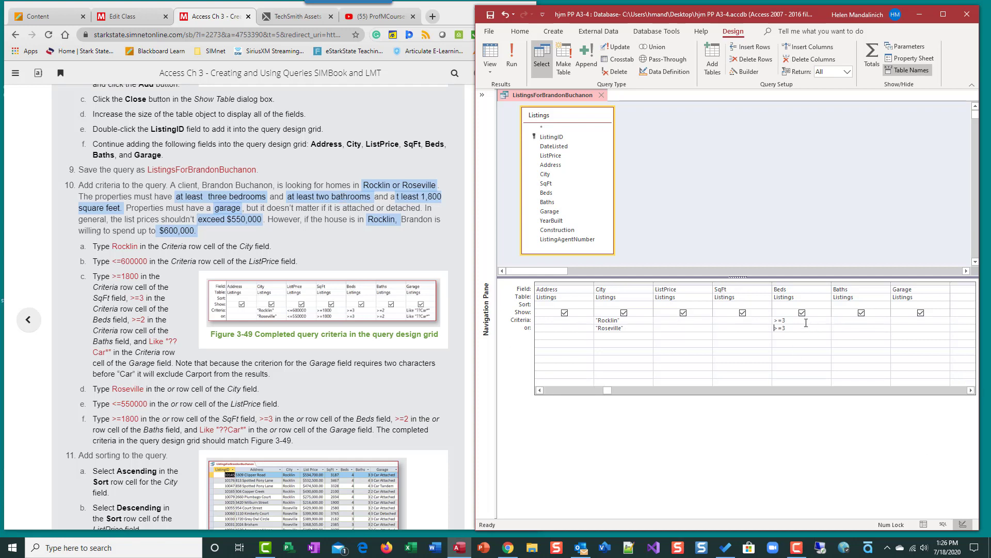
pyautogui.click(847, 321)
pyautogui.write('>=2')
pyautogui.click(511, 54)
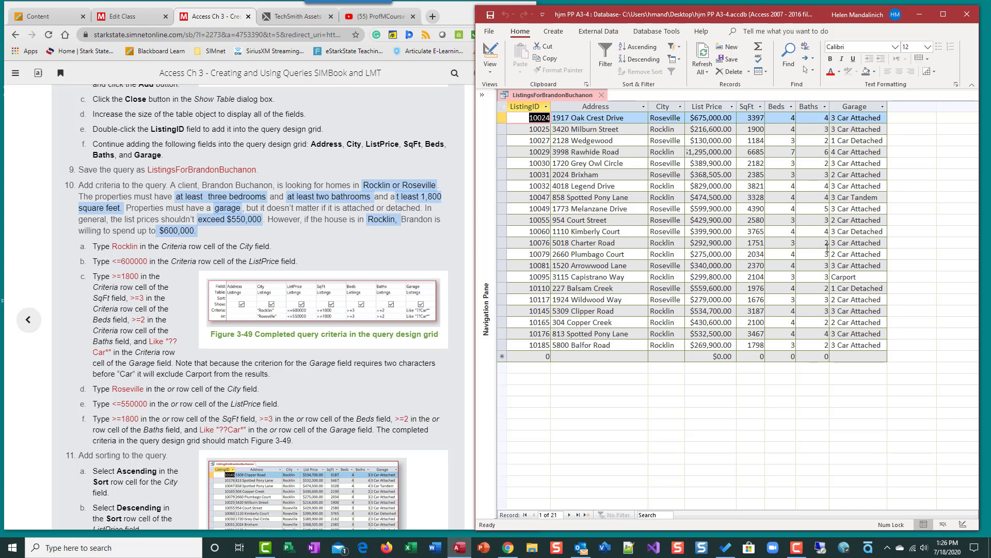
# Step: Add the >=2 Baths criterion to the Roseville or row and run the query
pyautogui.click(490, 54)
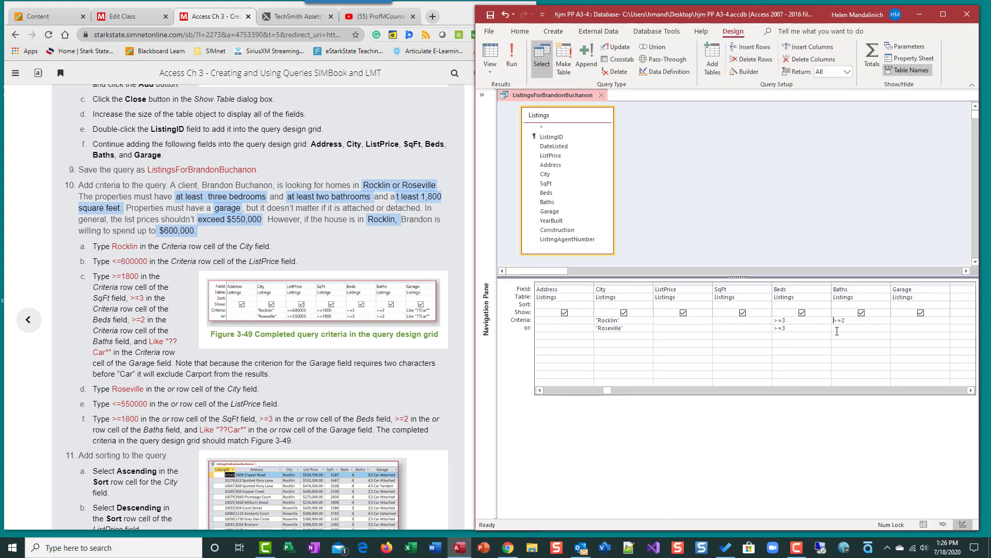
pyautogui.click(837, 331)
pyautogui.write('>2')
pyautogui.write('=2')
pyautogui.click(511, 56)
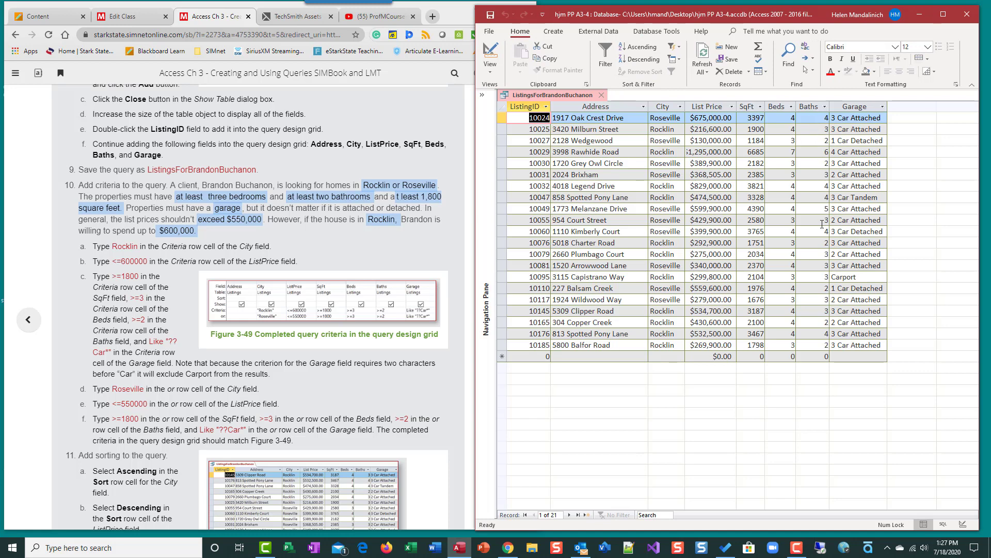
# Step: Set SqFt to >=1800 on both criteria rows and run, leaving 17 records
pyautogui.click(499, 54)
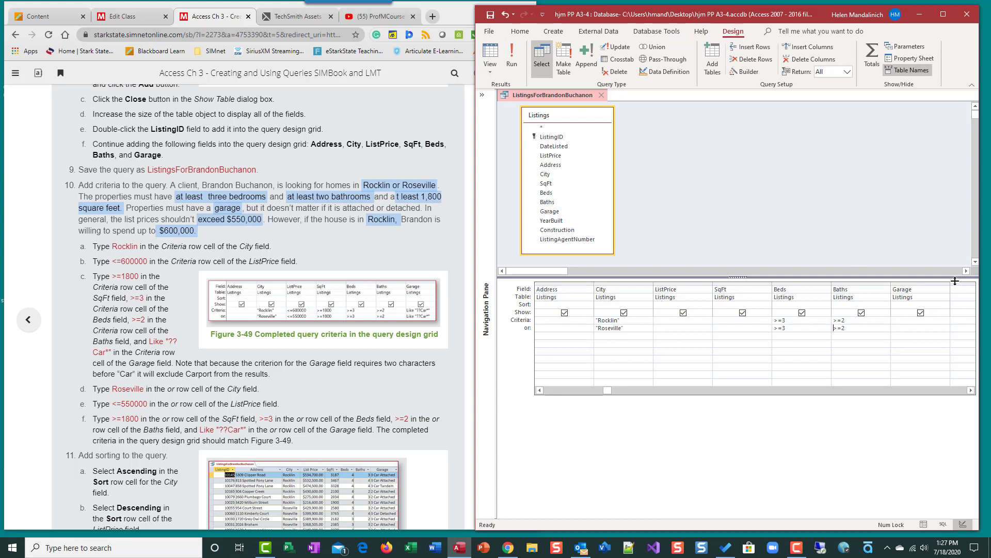
pyautogui.click(722, 320)
pyautogui.write('>=1800')
pyautogui.click(755, 331)
pyautogui.write('>=1800')
pyautogui.click(511, 55)
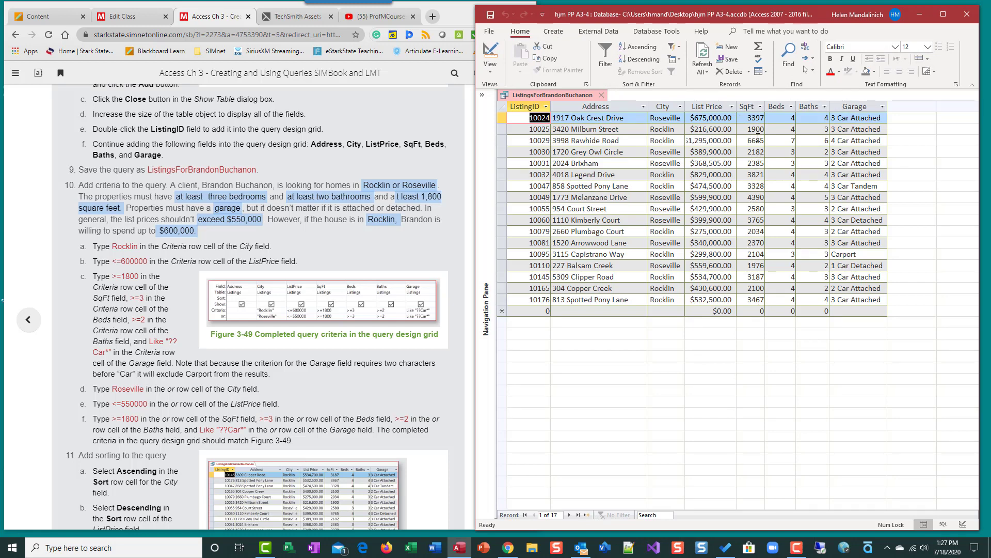
pyautogui.click(490, 54)
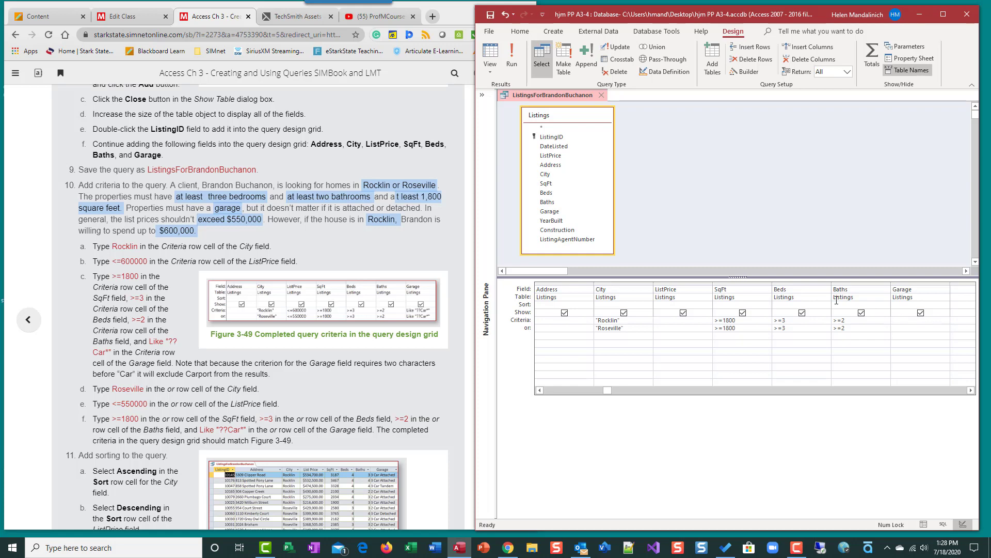
pyautogui.click(512, 57)
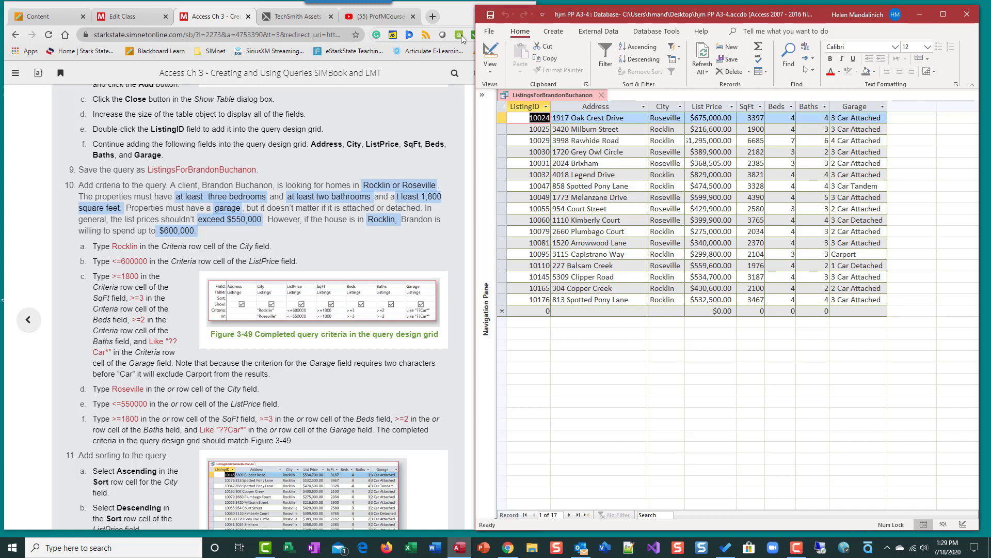
# Step: Filter Garage with Like "??Car*" on both criteria rows and run, leaving 16 records
pyautogui.click(488, 52)
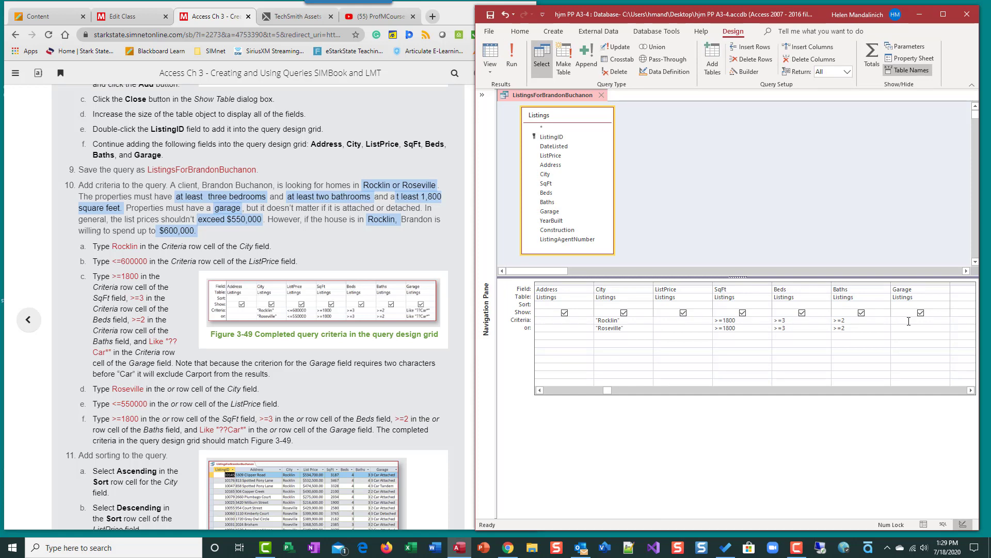
pyautogui.write('Like')
pyautogui.write('"??Car*')
pyautogui.doubleClick(943, 326)
pyautogui.hotkey('ctrl', 'c')
pyautogui.click(939, 329)
pyautogui.hotkey('ctrl', 'v')
pyautogui.click(518, 61)
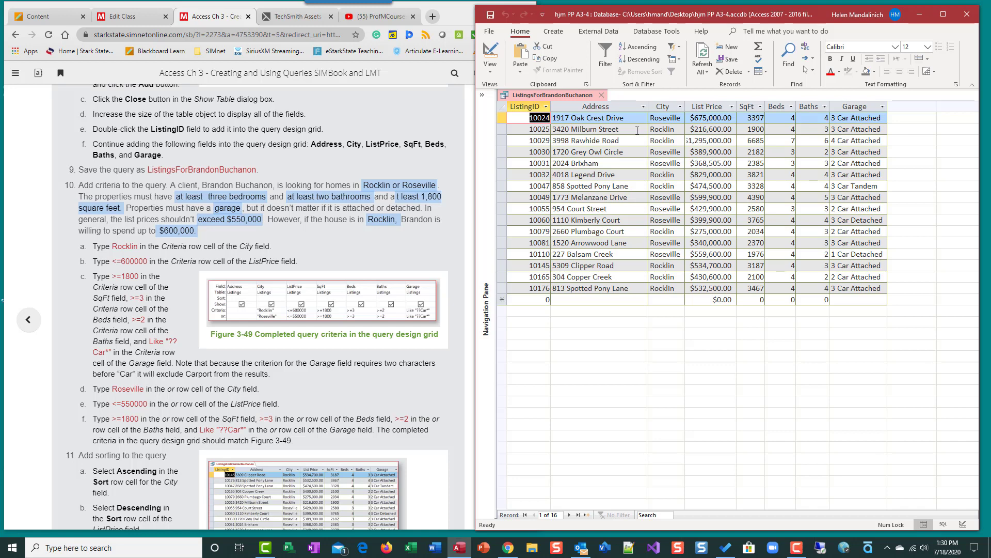
# Step: Limit ListPrice to <=600000 for Rocklin and <=550000 for Roseville, then run
pyautogui.click(491, 56)
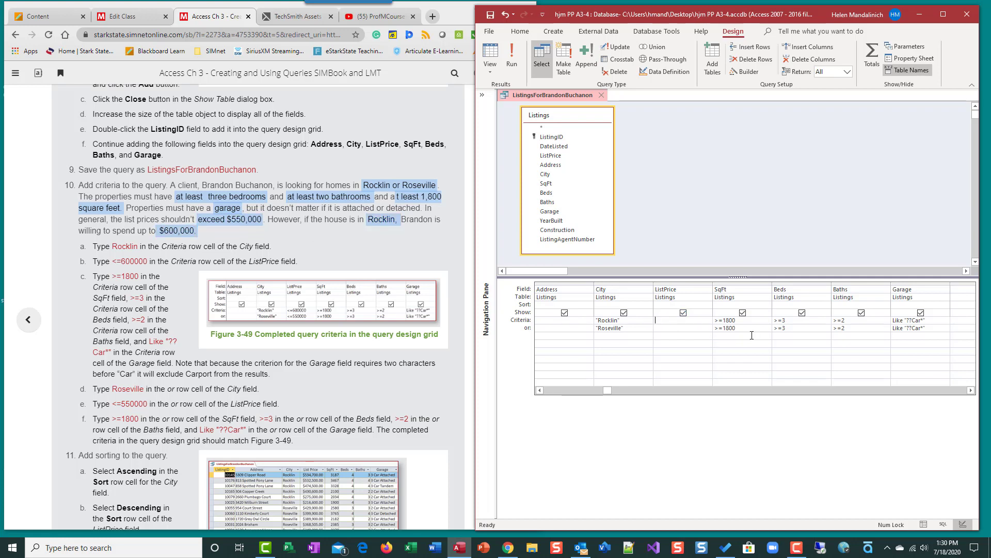
pyautogui.press('BackSpace')
pyautogui.write('<=6')
pyautogui.write('00')
pyautogui.write('00')
pyautogui.write('=55000')
pyautogui.write('0')
pyautogui.click(512, 54)
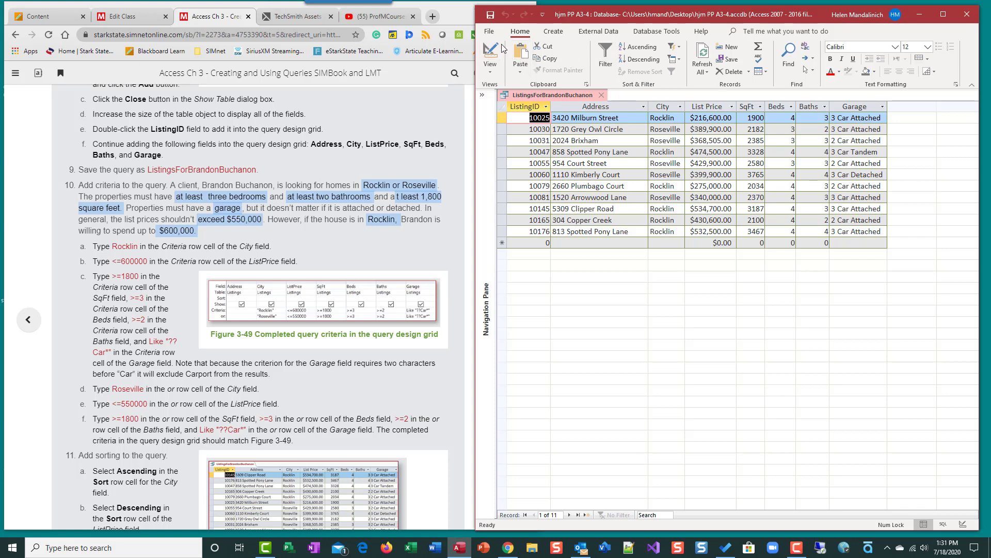
pyautogui.scroll(-3, 358, 391)
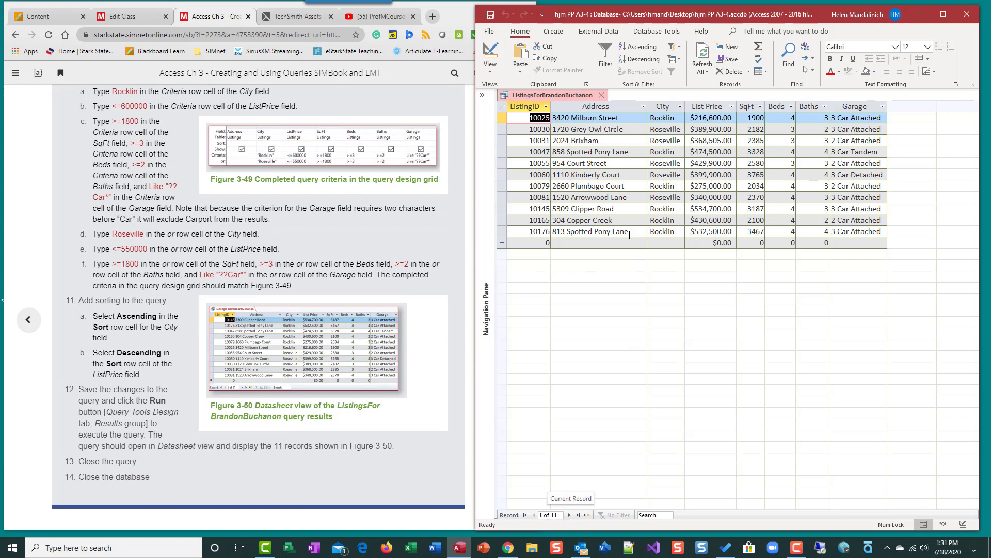
pyautogui.click(491, 17)
pyautogui.scroll(-1, 420, 475)
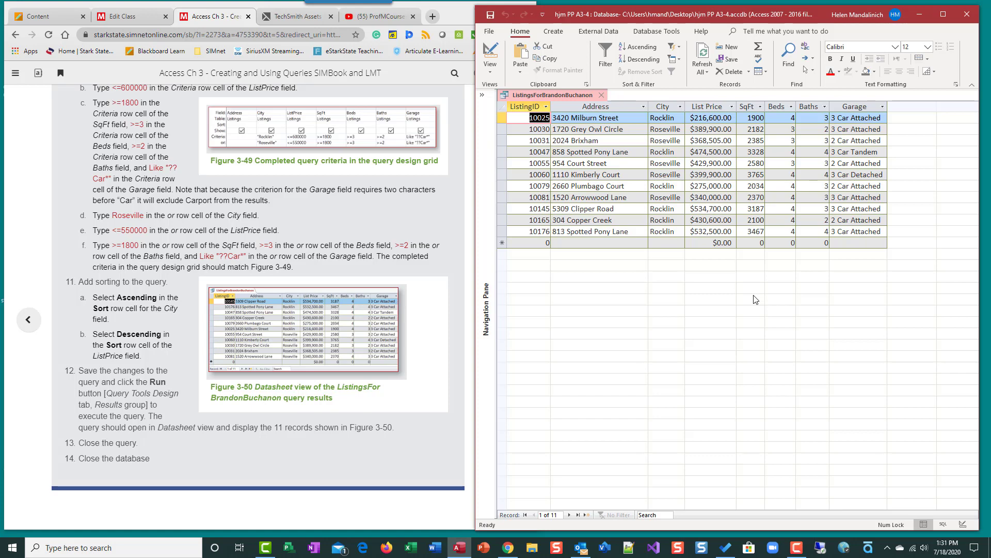
# Step: Sort City ascending and ListPrice descending, then run the query to view the 11 listings
pyautogui.click(491, 65)
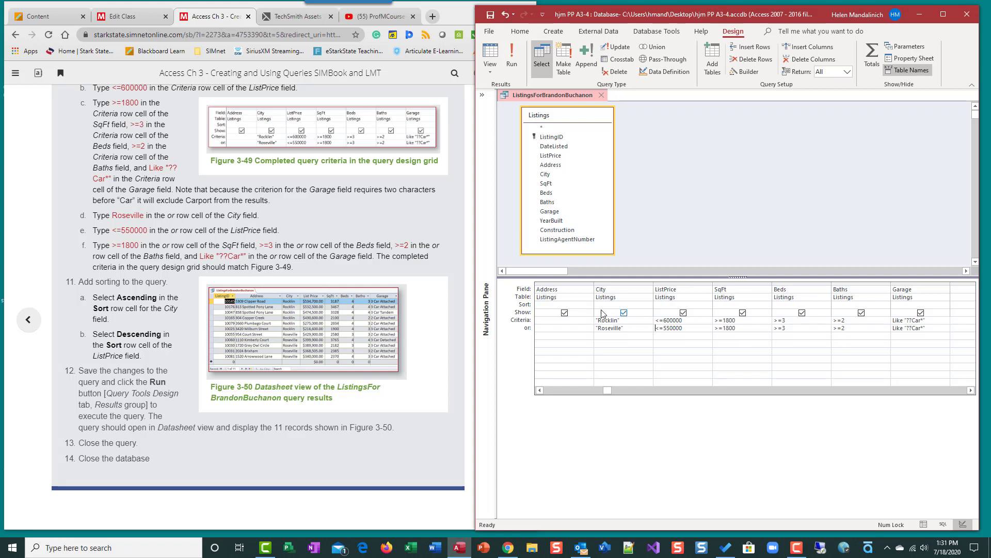
pyautogui.click(646, 304)
pyautogui.click(648, 307)
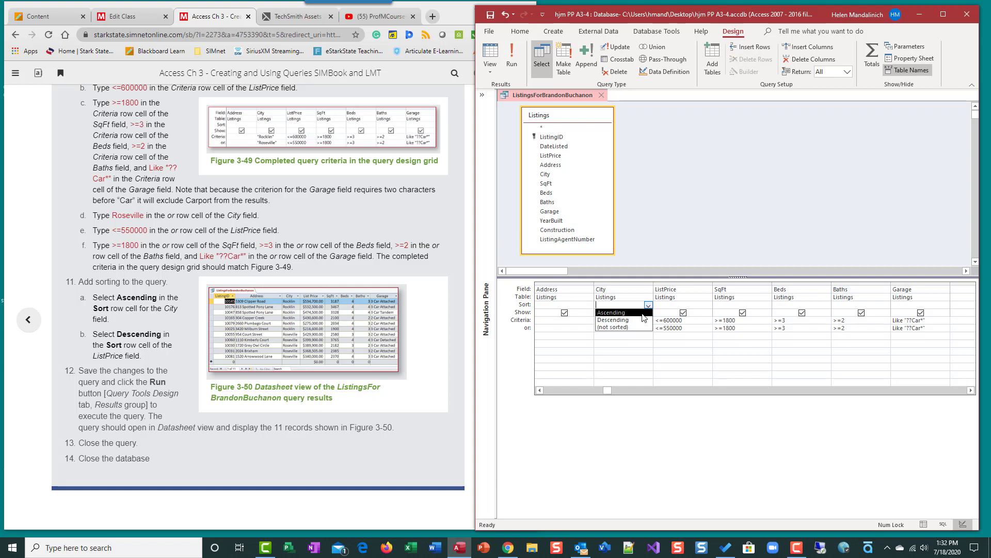
pyautogui.click(643, 313)
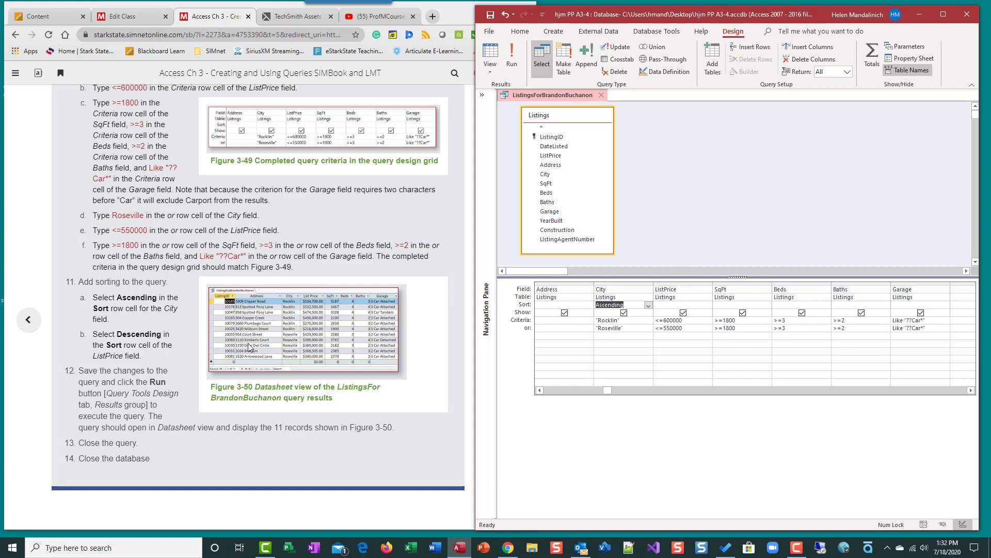
pyautogui.click(701, 304)
pyautogui.click(707, 305)
pyautogui.click(699, 320)
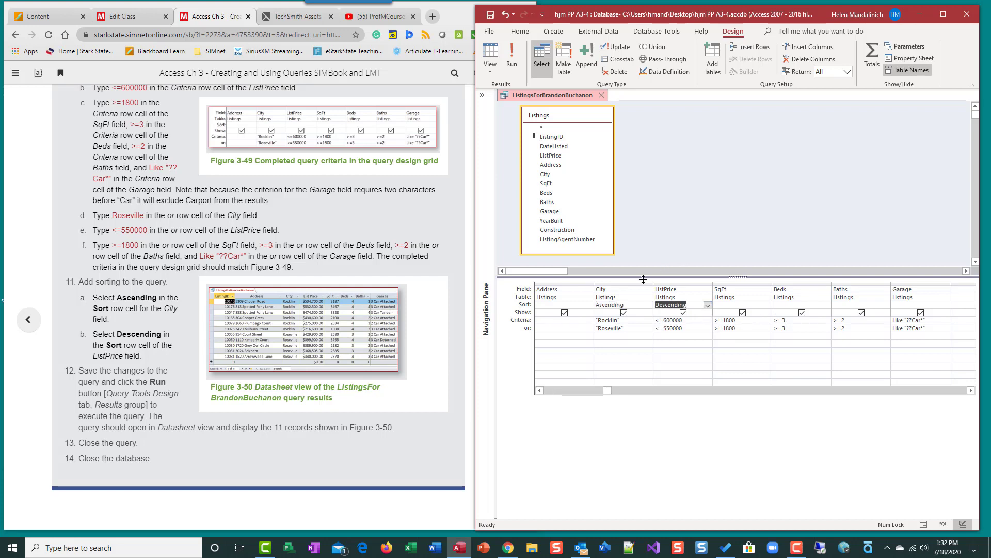
pyautogui.click(511, 57)
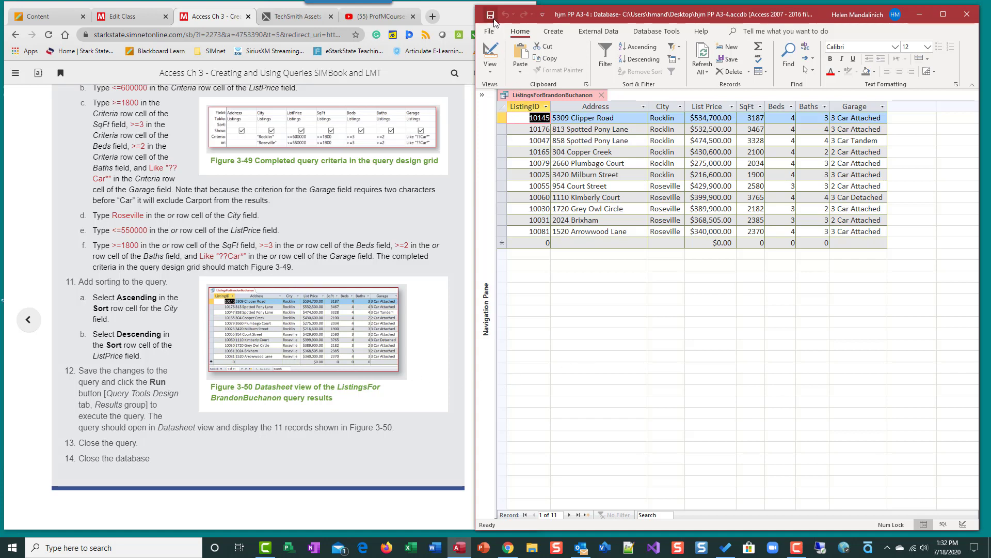
pyautogui.click(601, 95)
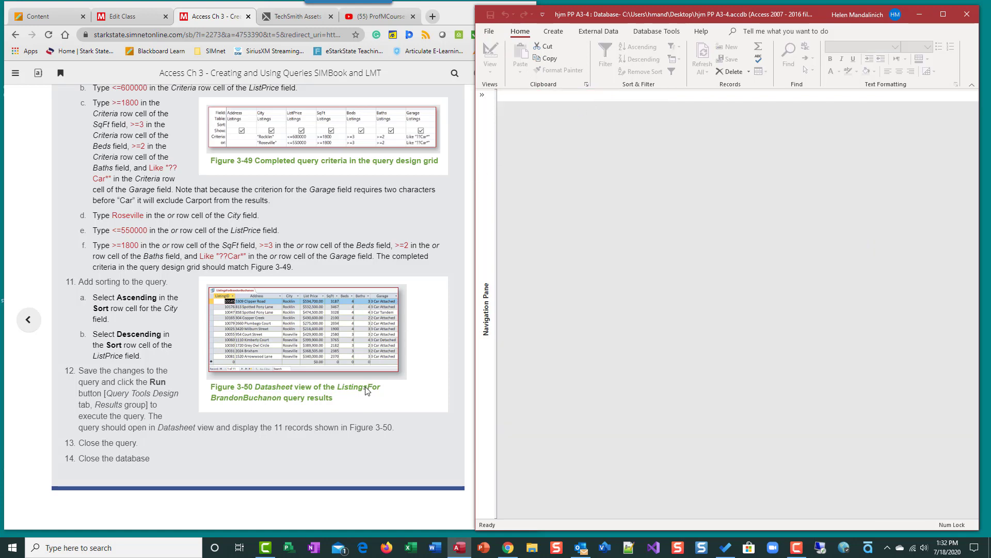